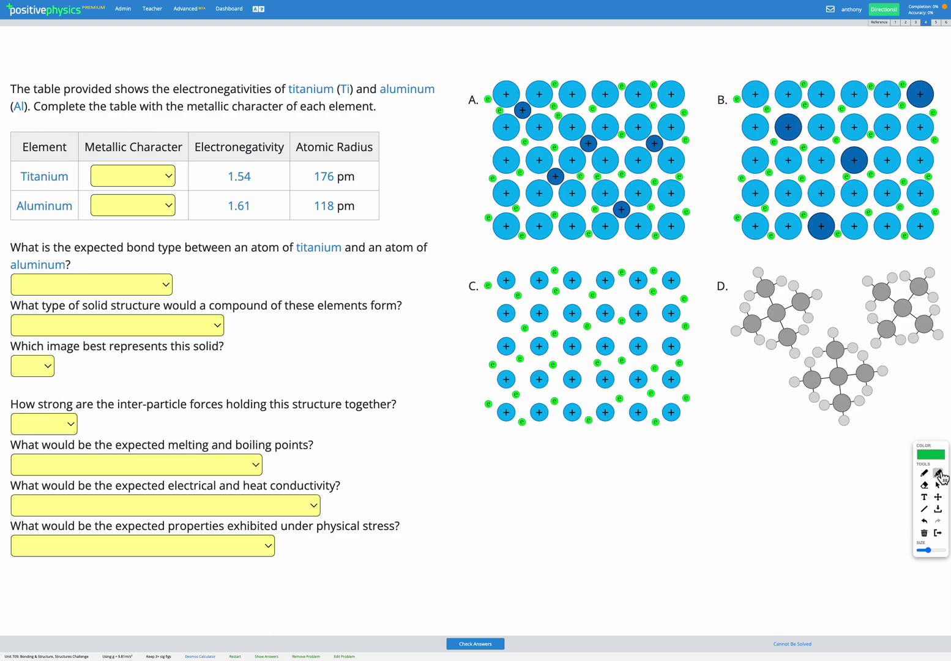
- Highlight 'titanium (Ti)' and 'aluminum (Al)' in green in the question text
{"action": "left_click_drag", "start_coordinate": [287, 89], "coordinate": [439, 89]}
{"action": "left_click_drag", "start_coordinate": [11, 106], "coordinate": [33, 106]}
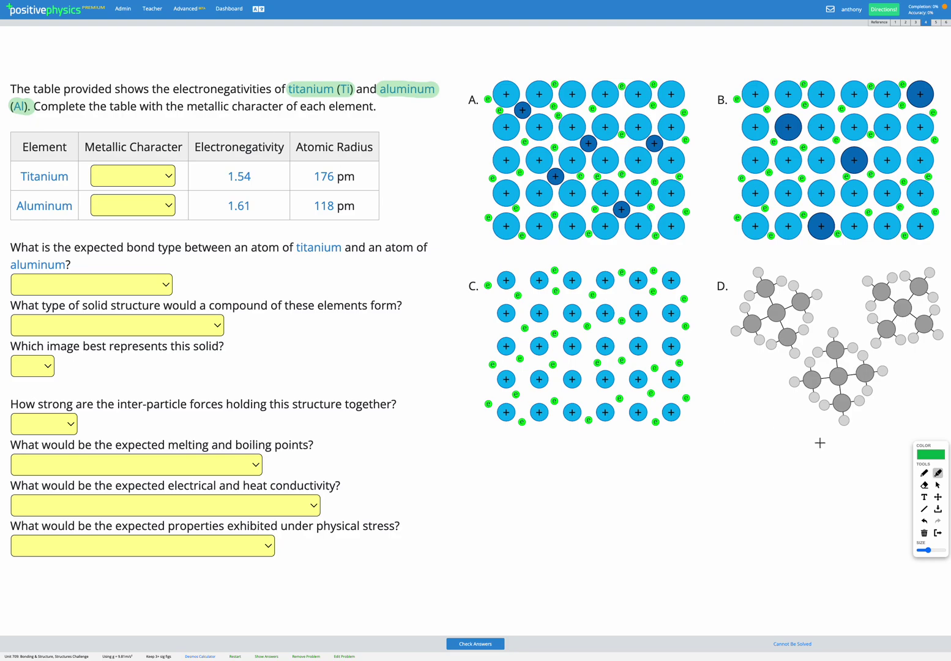
{"action": "left_click", "coordinate": [938, 485]}
- Open the reference periodic table and circle the Ti and Al cells in blue
{"action": "key", "text": "r"}
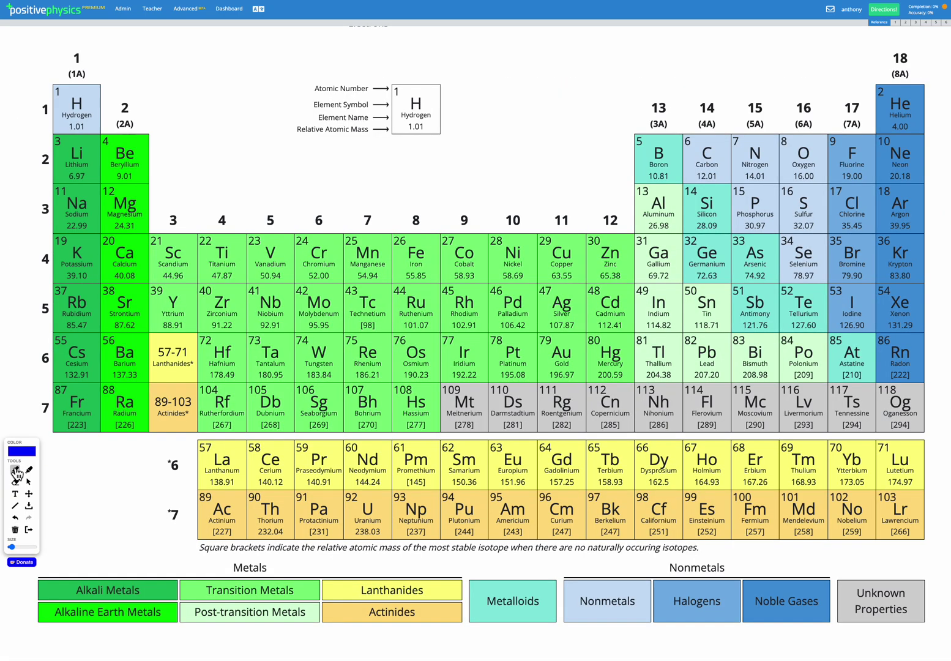
{"action": "left_click", "coordinate": [15, 470]}
{"action": "mouse_move", "coordinate": [224, 227]}
{"action": "left_mouse_down"}
{"action": "mouse_move", "coordinate": [195, 239]}
{"action": "mouse_move", "coordinate": [196, 288]}
{"action": "mouse_move", "coordinate": [247, 278]}
{"action": "mouse_move", "coordinate": [243, 229]}
{"action": "mouse_move", "coordinate": [213, 235]}
{"action": "left_mouse_up"}
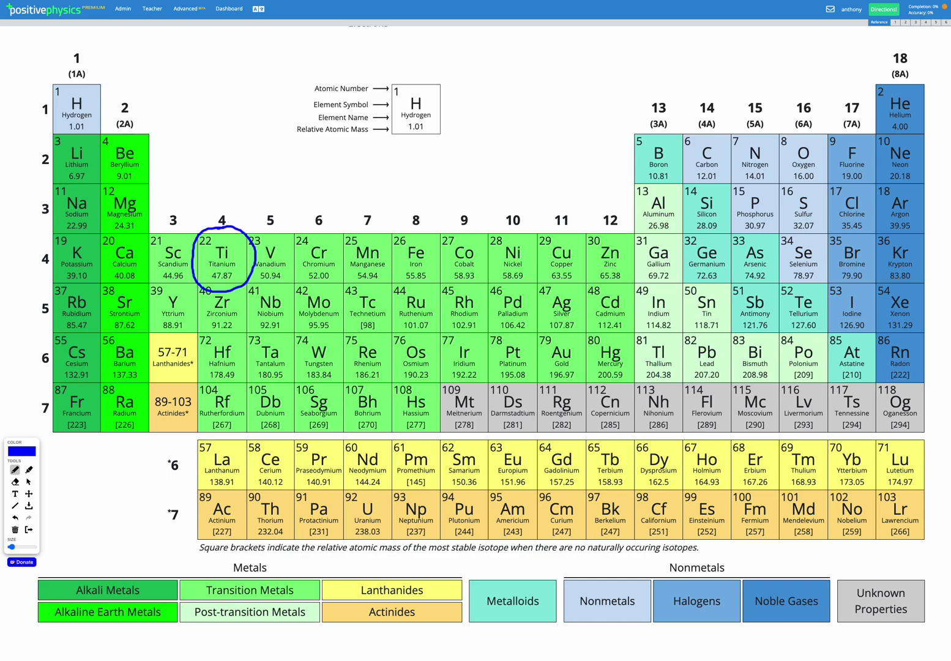
{"action": "mouse_move", "coordinate": [669, 178]}
{"action": "left_mouse_down"}
{"action": "mouse_move", "coordinate": [641, 183]}
{"action": "mouse_move", "coordinate": [643, 238]}
{"action": "mouse_move", "coordinate": [684, 199]}
{"action": "mouse_move", "coordinate": [661, 177]}
{"action": "left_mouse_up"}
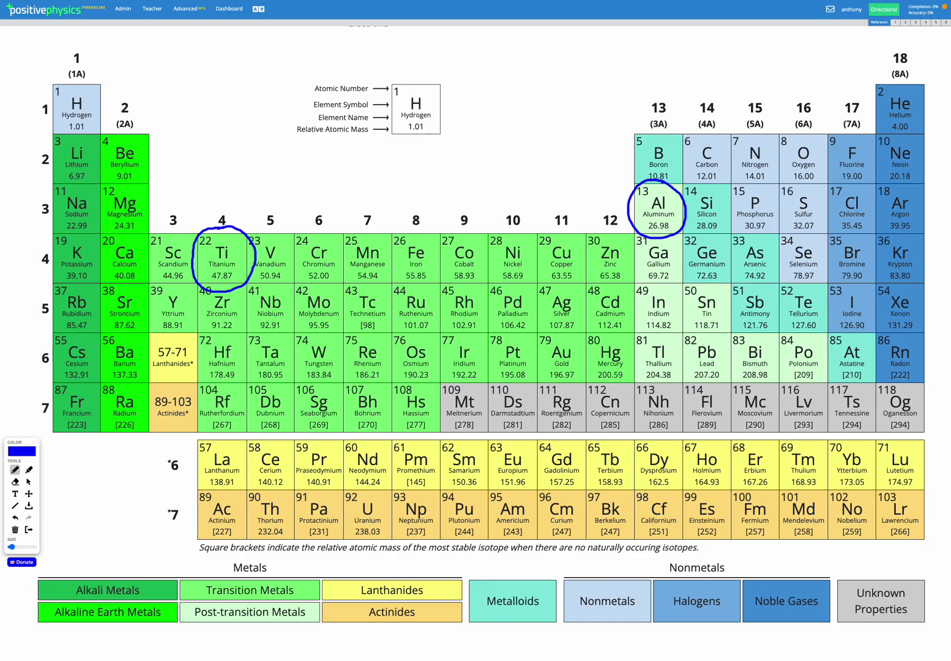
- Back on the question, set both titanium's and aluminum's metallic character to Metal
{"action": "left_click", "coordinate": [925, 22]}
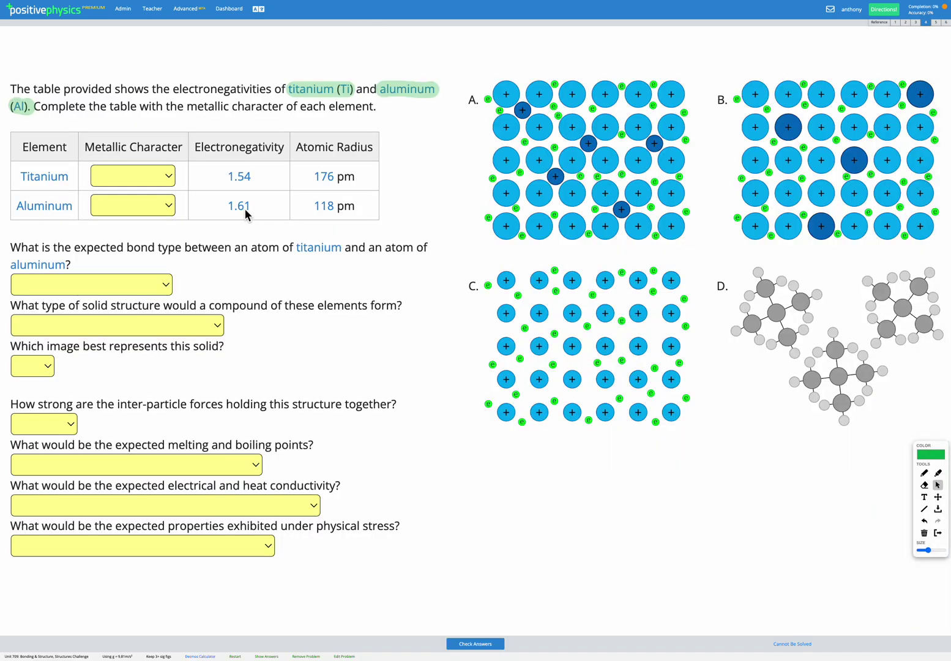
{"action": "left_click", "coordinate": [147, 177]}
{"action": "left_click", "coordinate": [137, 196]}
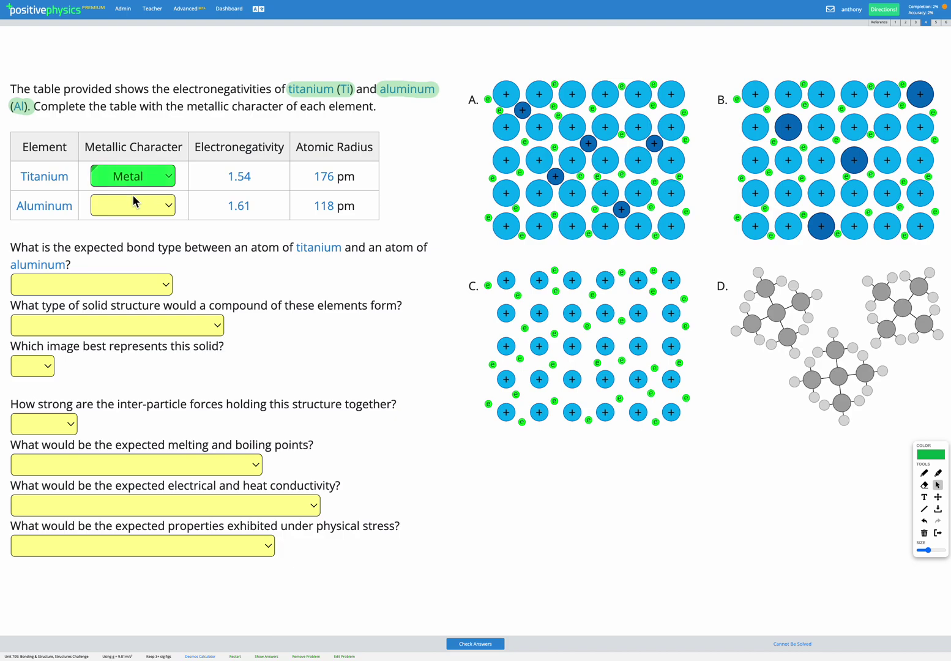
{"action": "left_click", "coordinate": [131, 207]}
{"action": "left_click", "coordinate": [131, 210]}
{"action": "left_click", "coordinate": [131, 210]}
{"action": "left_click", "coordinate": [131, 225]}
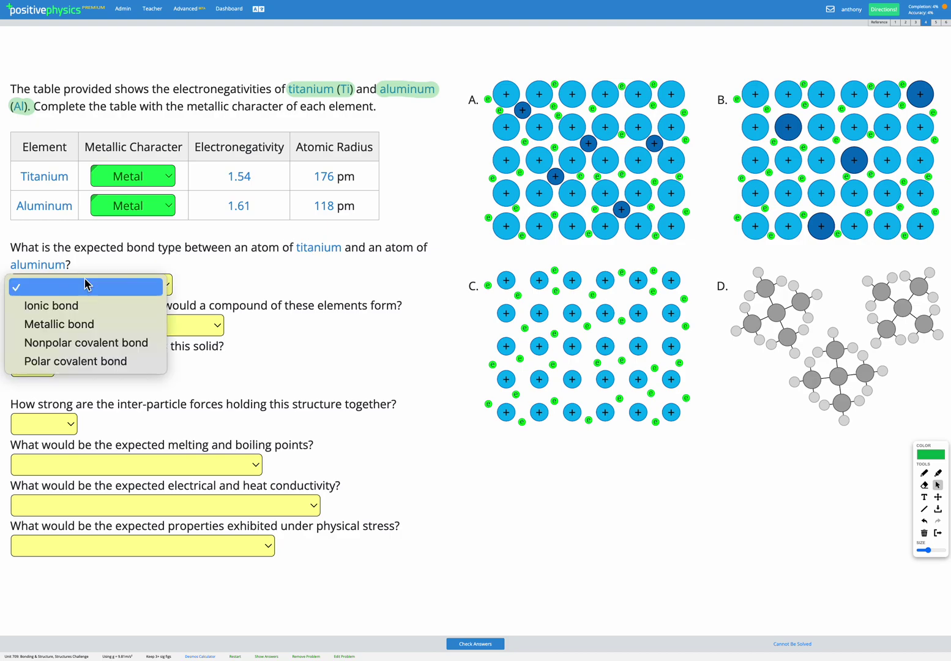
- Answer the bond-type question with Metallic bond
{"action": "left_click", "coordinate": [87, 285]}
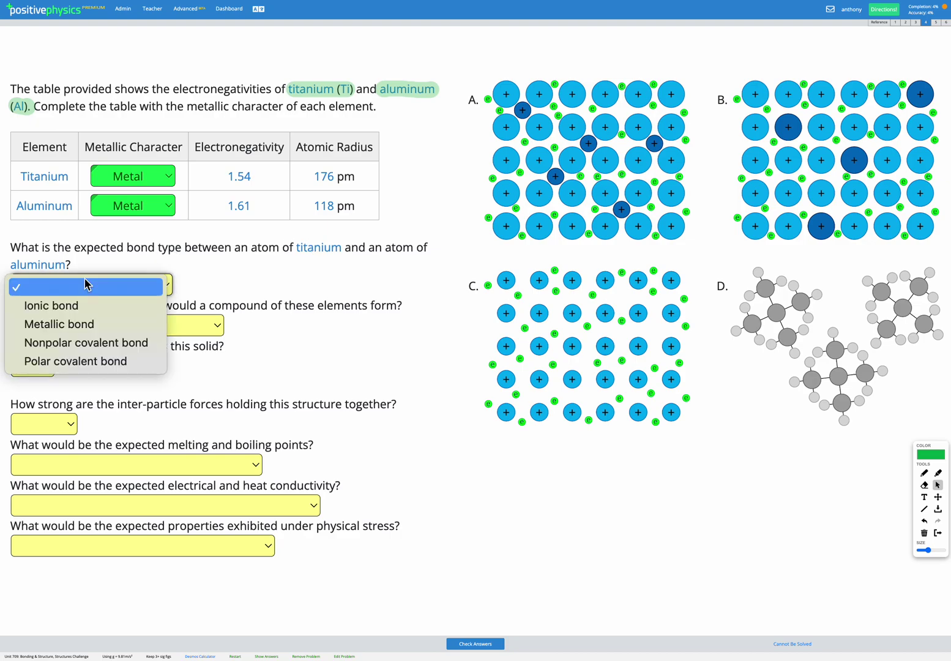
{"action": "left_click", "coordinate": [87, 326]}
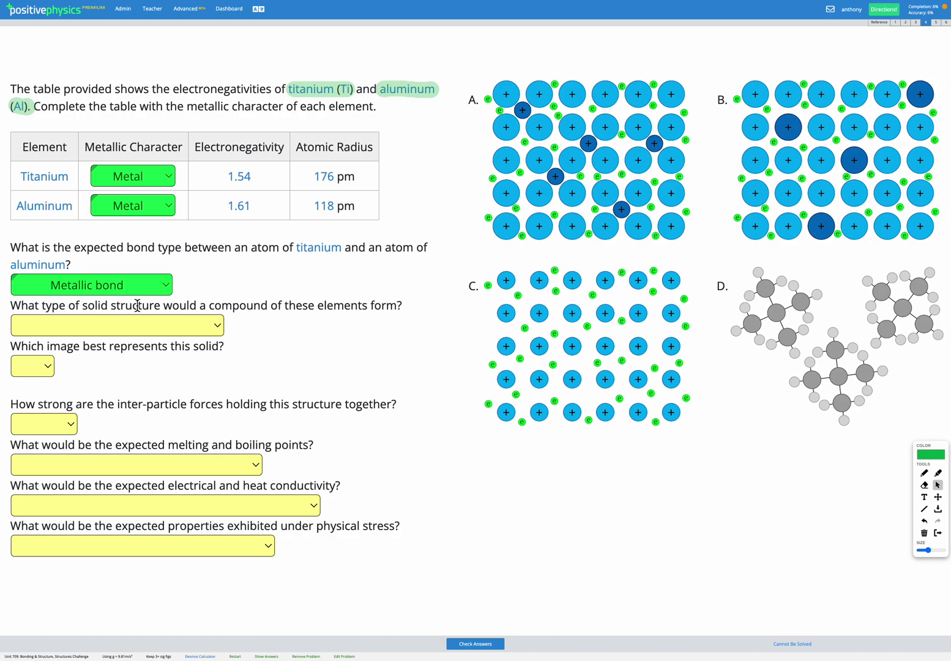
{"action": "left_click", "coordinate": [159, 325]}
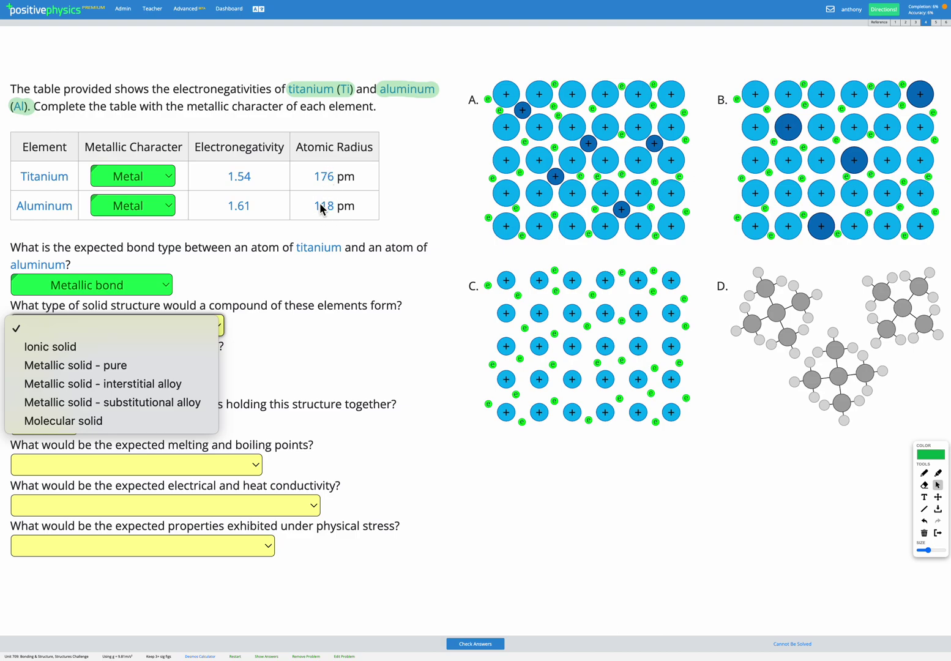
- Choose 'Metallic solid - interstitial alloy' as the solid structure
{"action": "left_click", "coordinate": [191, 388]}
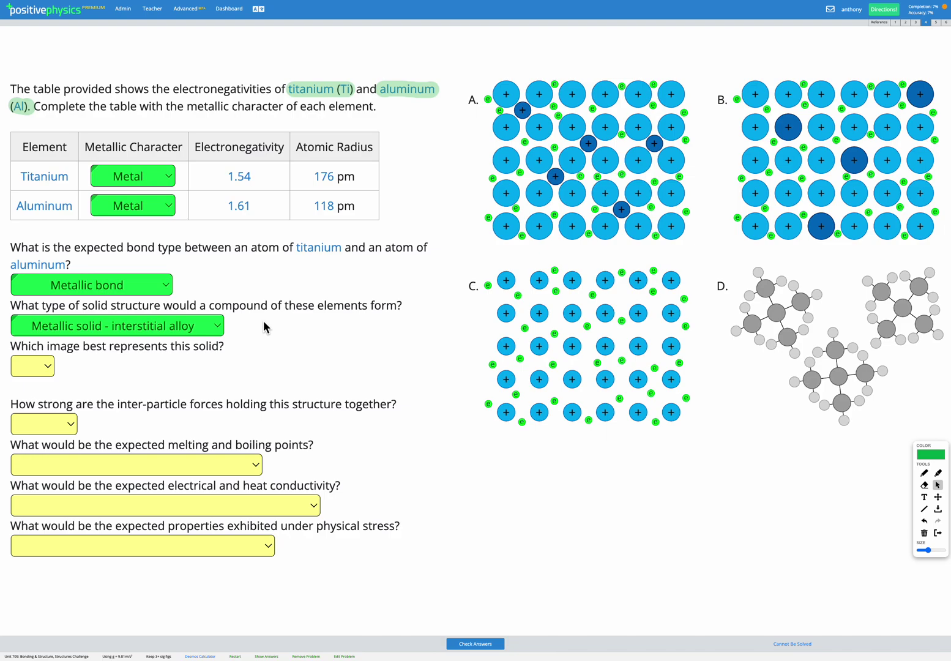
- Select image A as the best representation of the solid
{"action": "left_click", "coordinate": [45, 369]}
{"action": "left_click", "coordinate": [44, 388]}
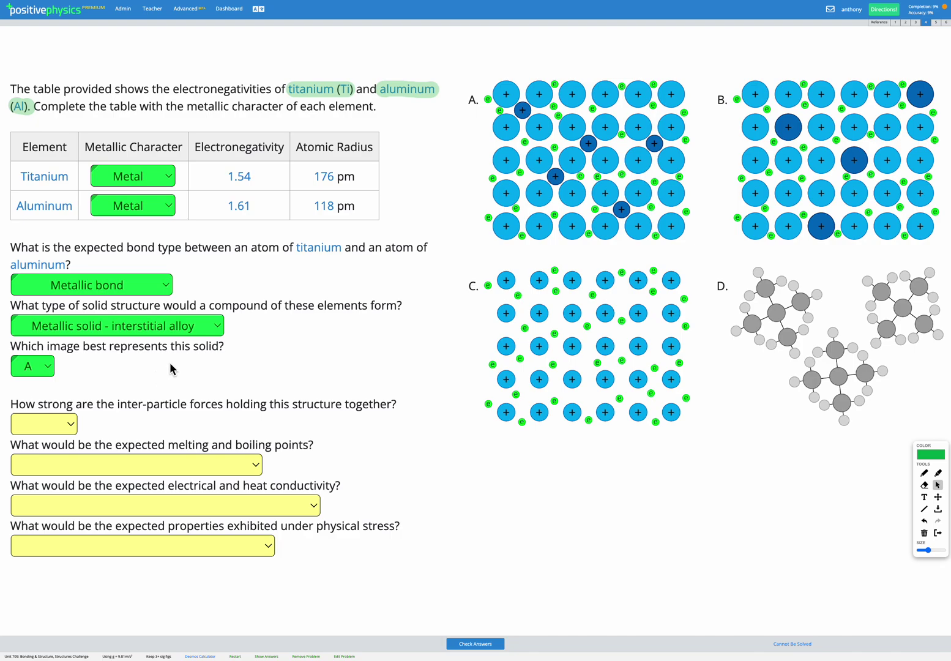
- Set the inter-particle forces answer to Strong
{"action": "scroll", "coordinate": [163, 343], "scroll_direction": "down", "scroll_amount": 1}
{"action": "scroll", "coordinate": [105, 341], "scroll_direction": "up", "scroll_amount": 1}
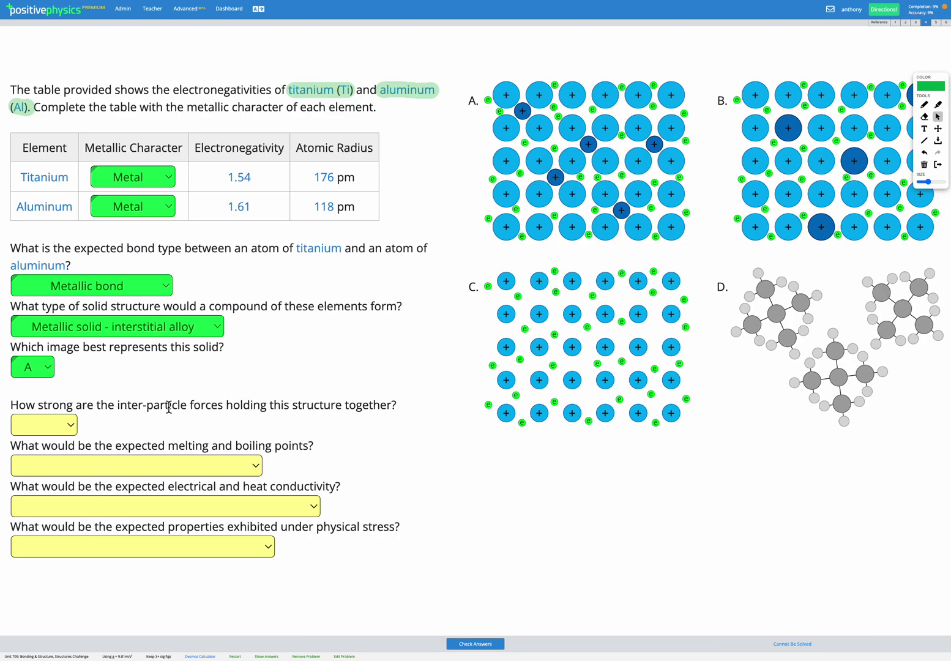
{"action": "left_click", "coordinate": [44, 427]}
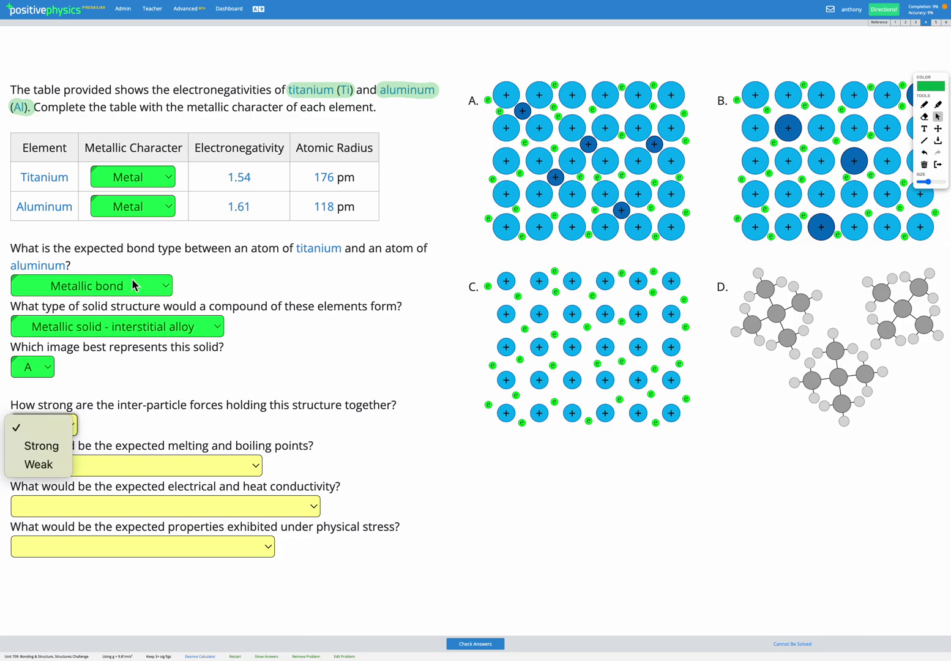
{"action": "left_click", "coordinate": [47, 446]}
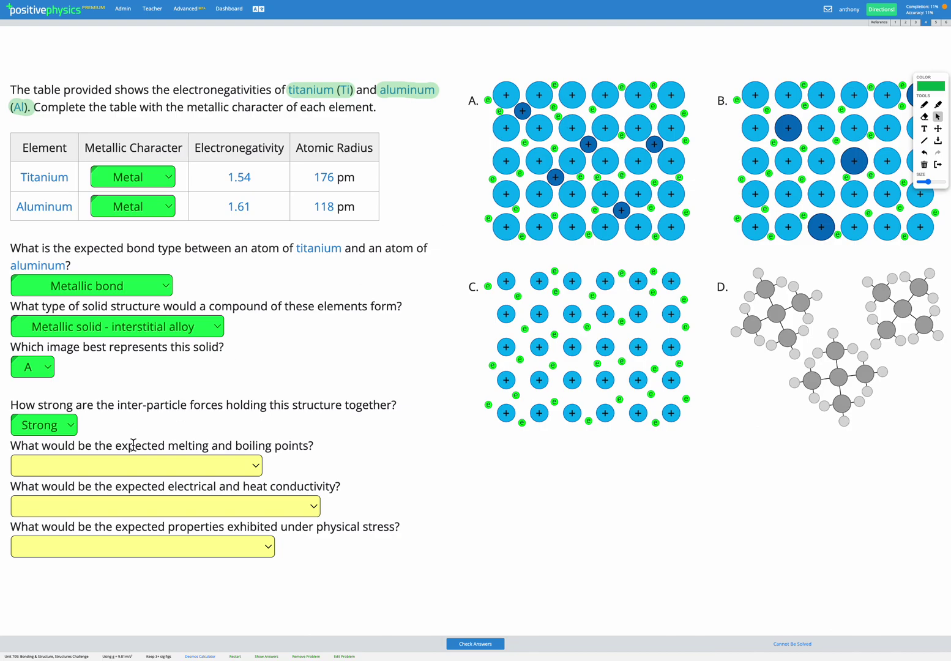
{"action": "left_click", "coordinate": [163, 470]}
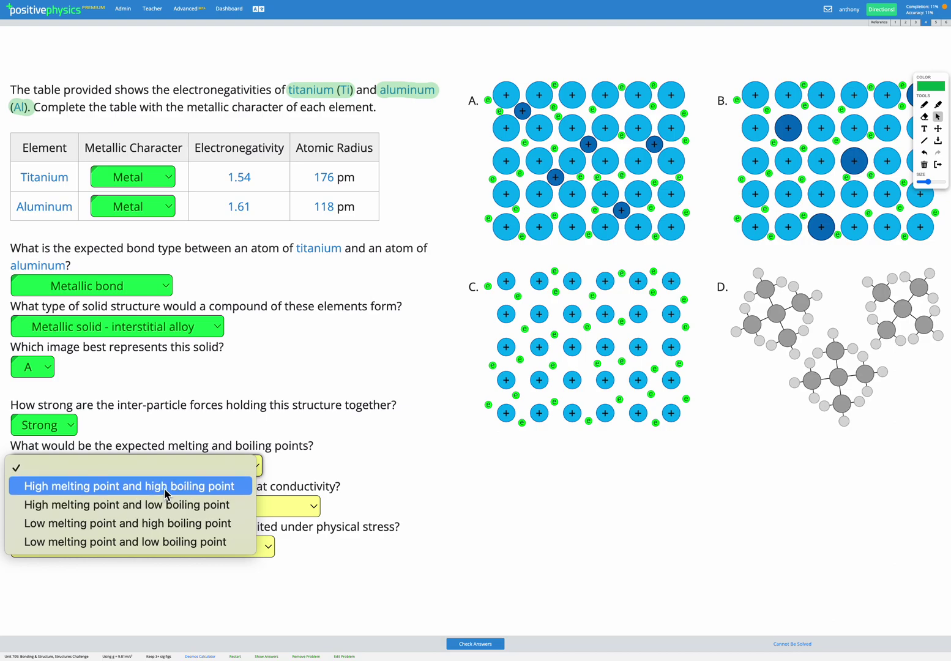
- Answer 'High melting point and high boiling point' and 'Good electrical conductor and good heat conductor'
{"action": "left_click", "coordinate": [164, 487]}
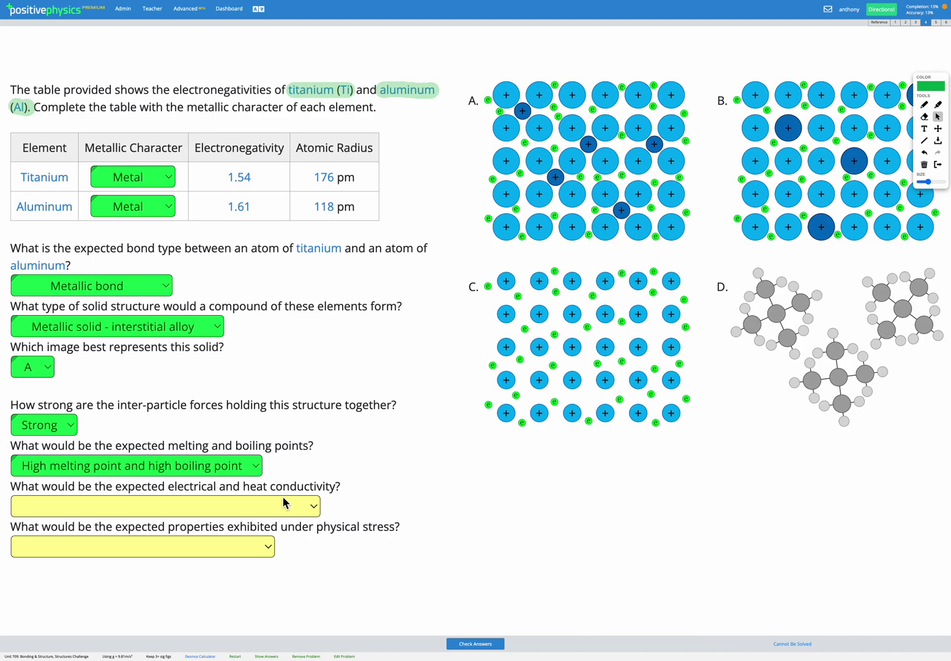
{"action": "left_click", "coordinate": [222, 512]}
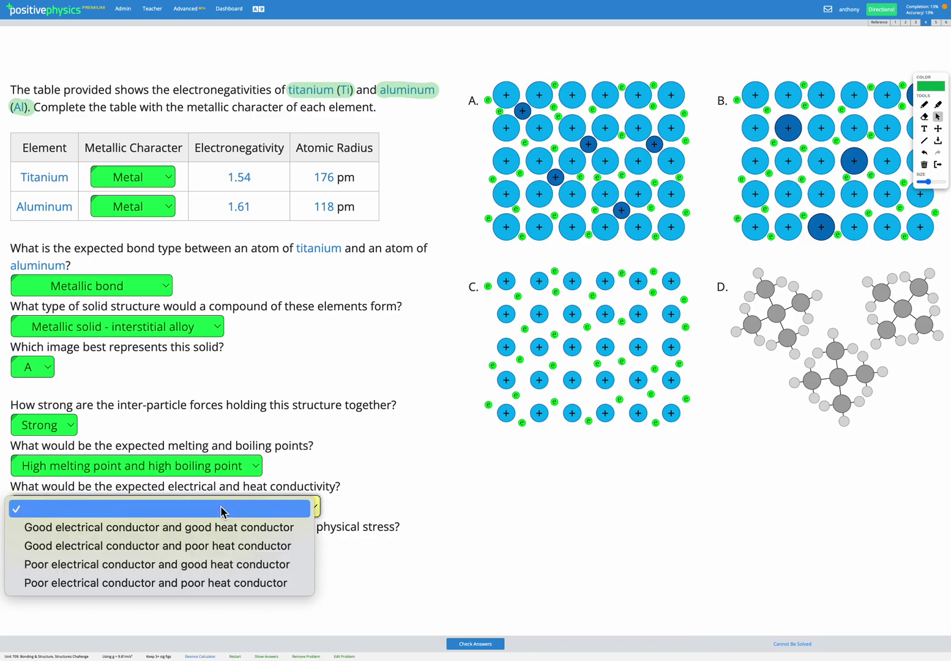
{"action": "left_click", "coordinate": [166, 528]}
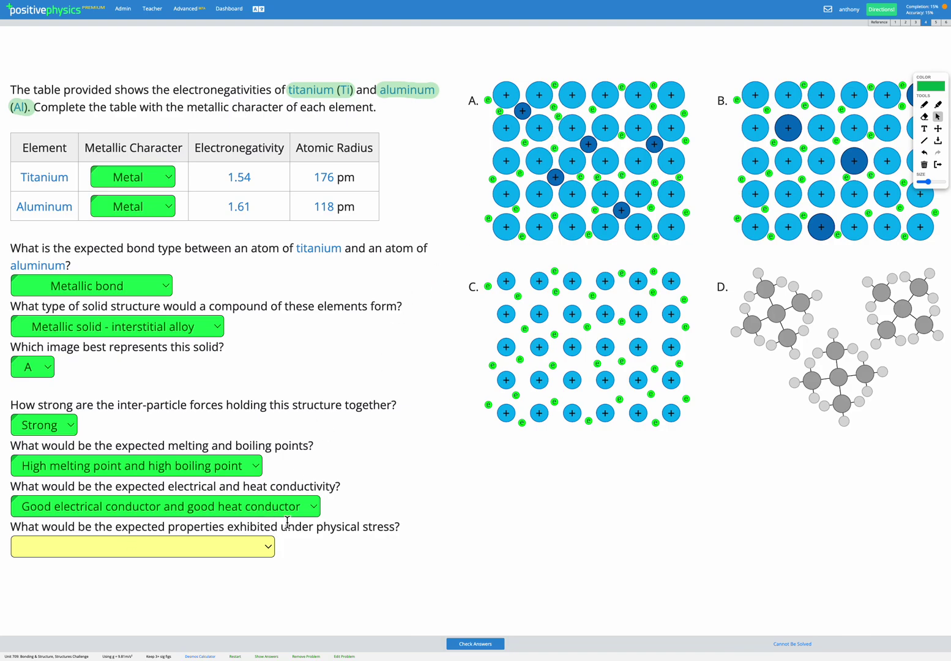
{"action": "left_click", "coordinate": [238, 547]}
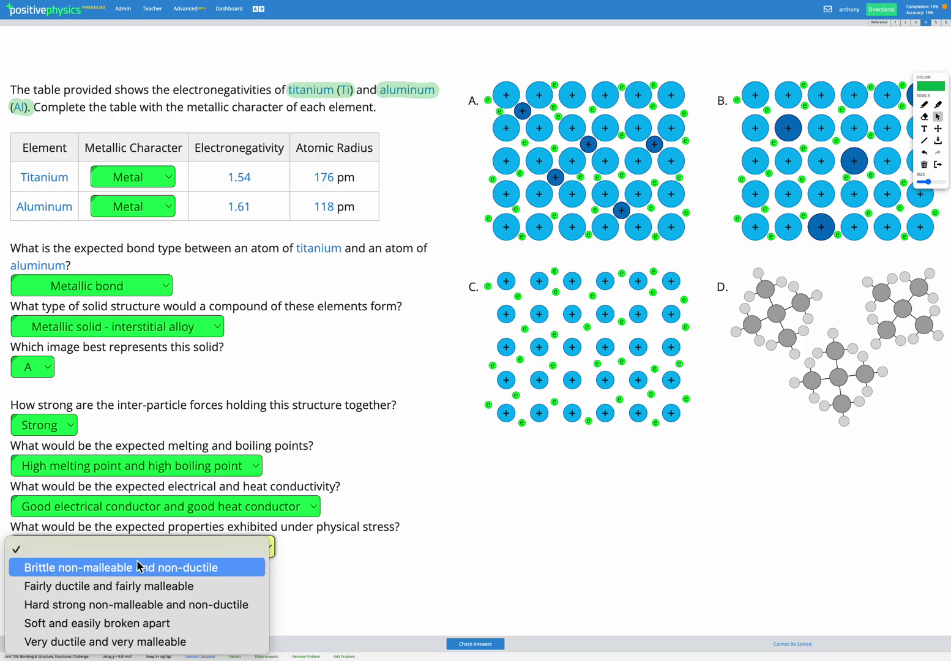
- Choose 'Fairly ductile and fairly malleable' for the physical stress behaviour
{"action": "left_click", "coordinate": [133, 586]}
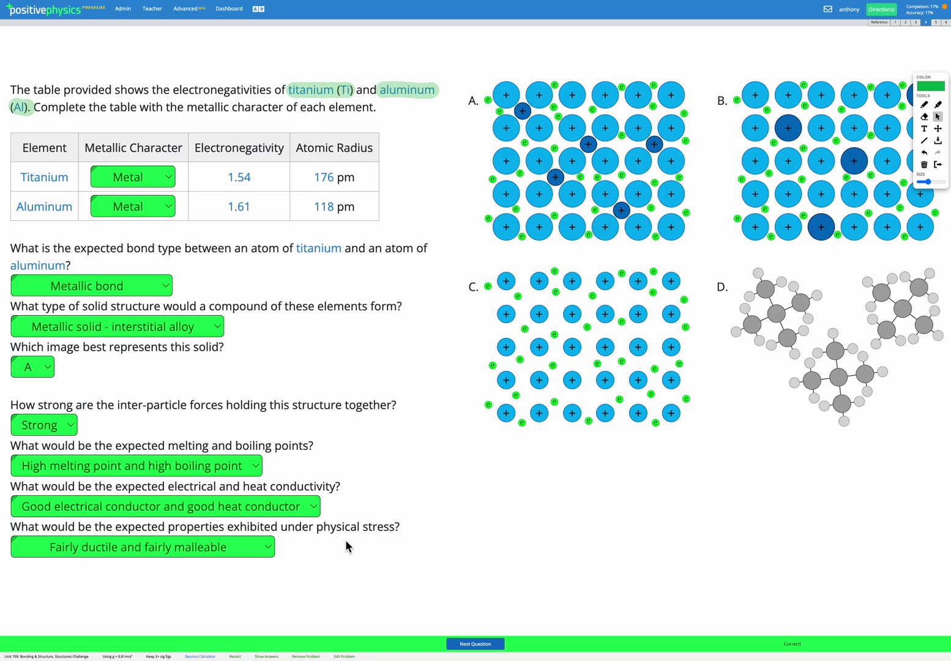